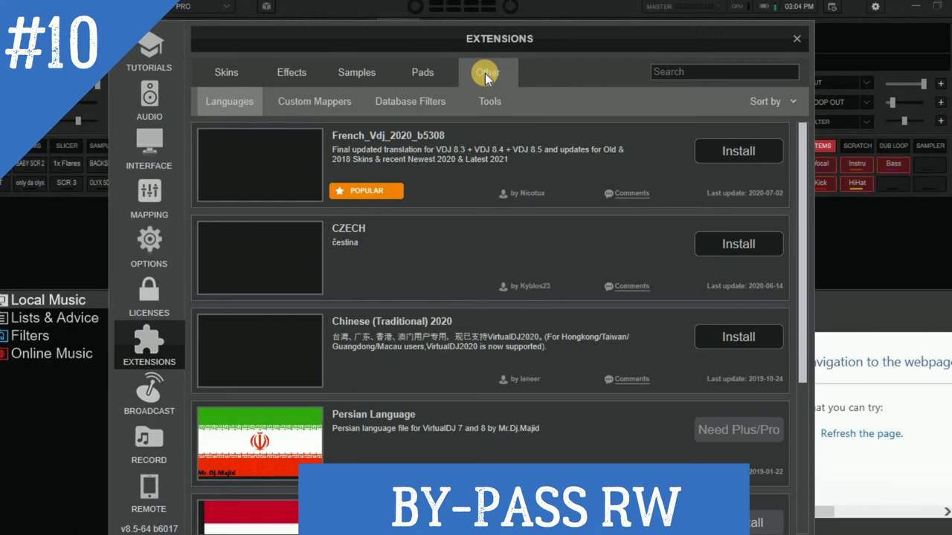
Step: Open the keyboard mapping settings and look up the action assigned to the D key
click(145, 250)
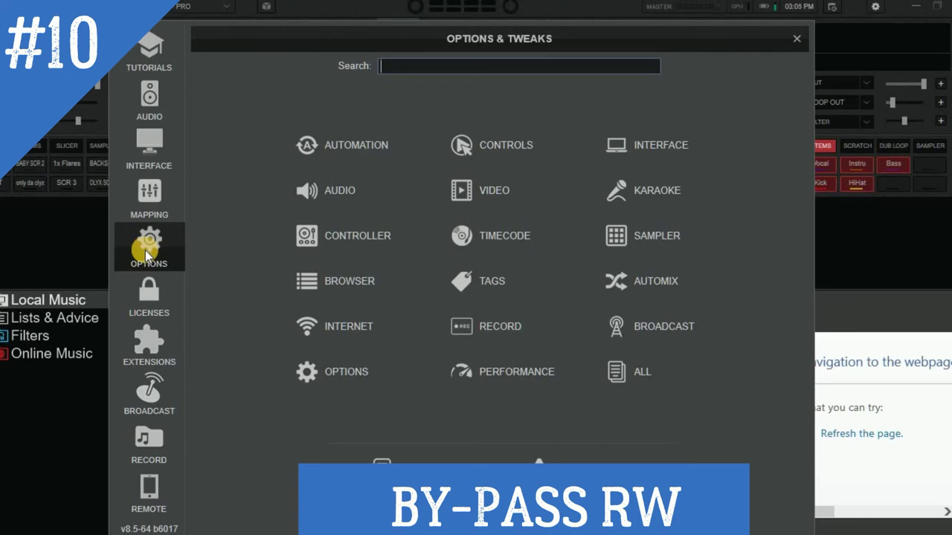
click(148, 221)
click(439, 138)
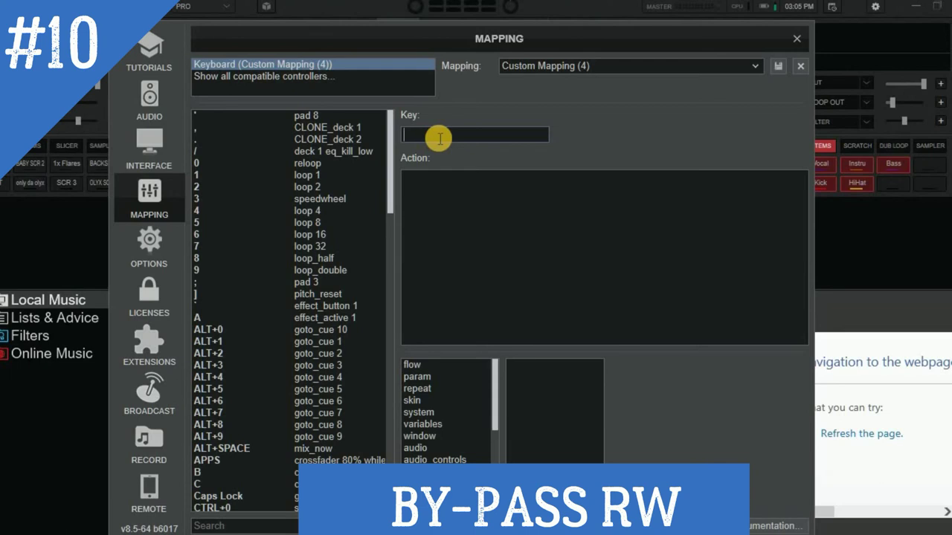
key(d)
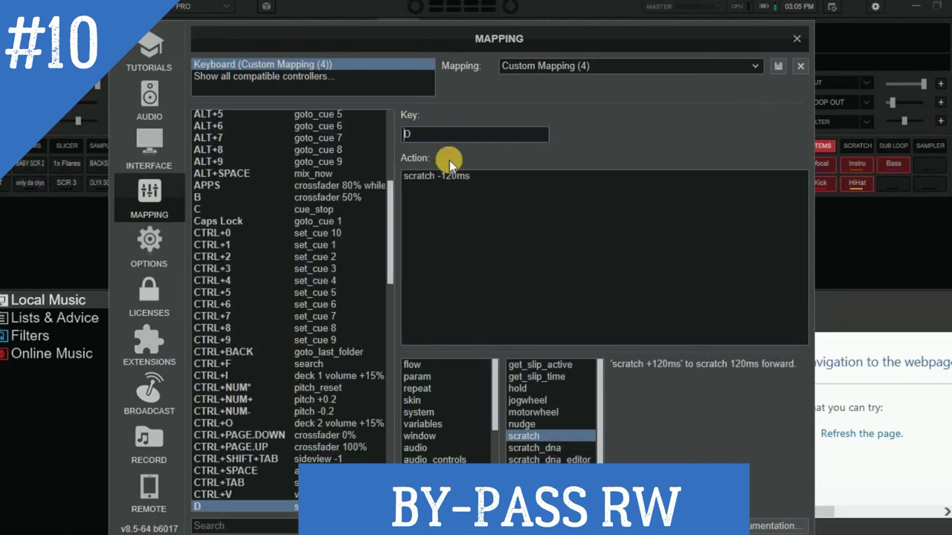
click(476, 178)
drag(452, 179, 414, 177)
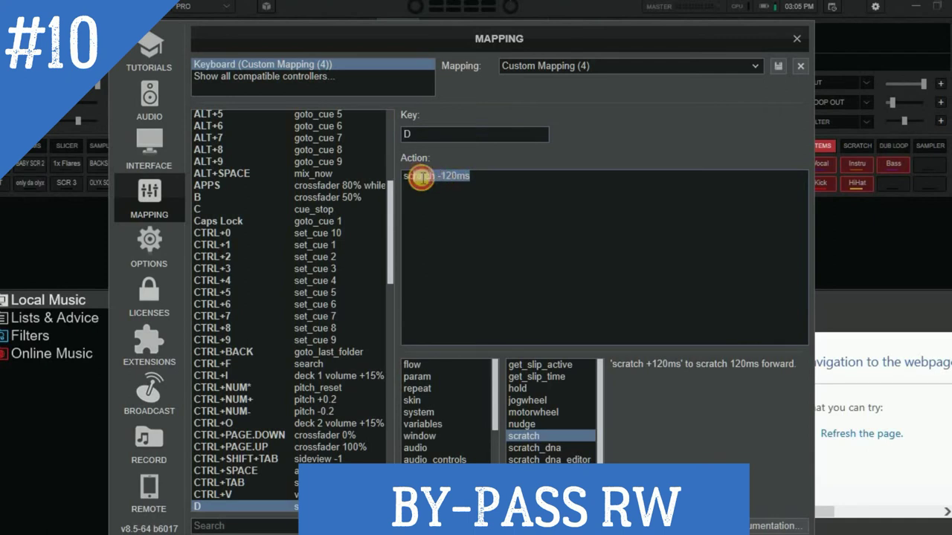
click(446, 176)
Step: Look up the actions assigned to the F and G keys in the keyboard mapping
click(414, 137)
click(406, 138)
click(406, 138)
key(f)
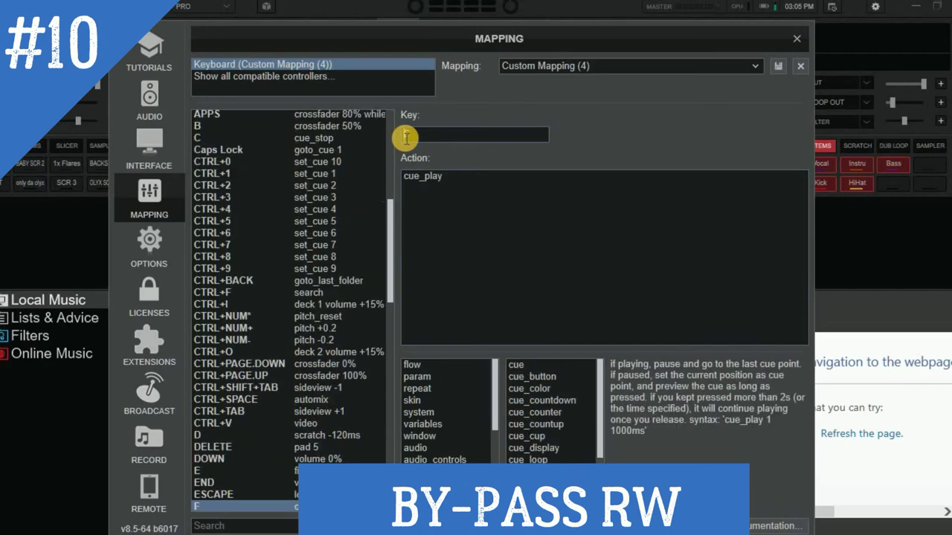
key(g)
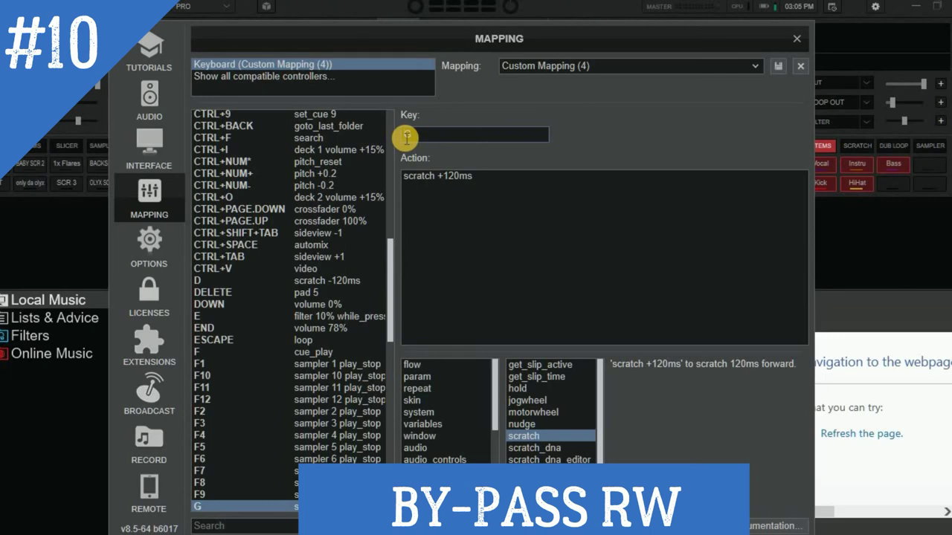
key(g)
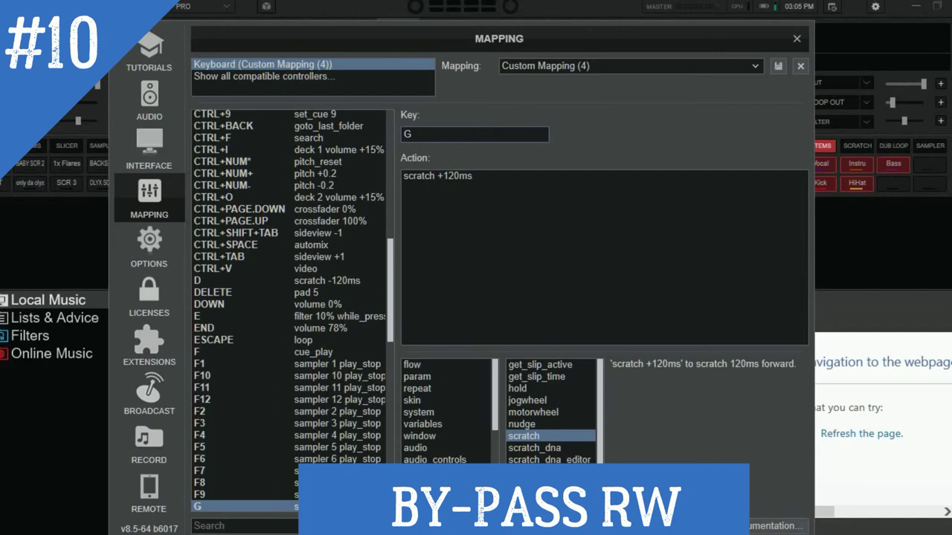
Step: Look up the actions assigned to the period and comma keys, and close the settings without saving the mapping
click(543, 323)
text(.)
key(BackSpace)
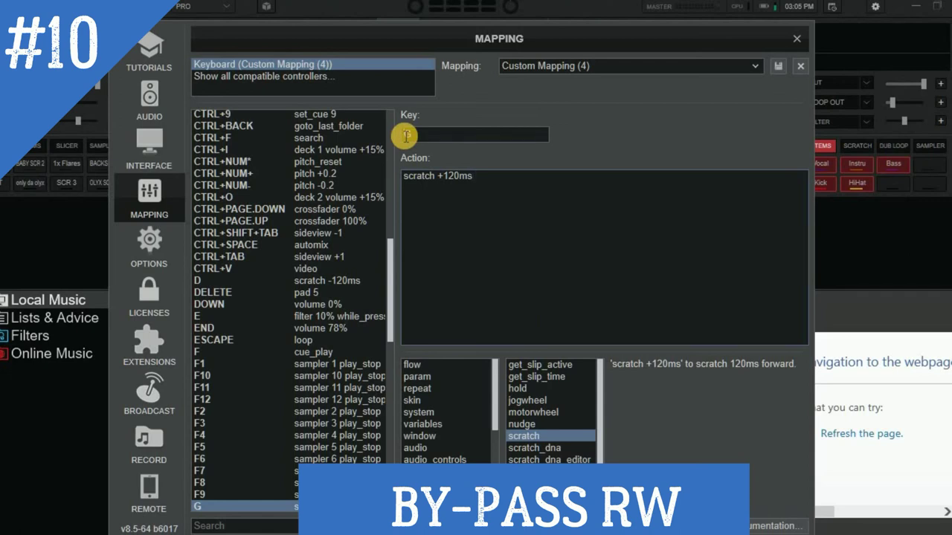
key(period)
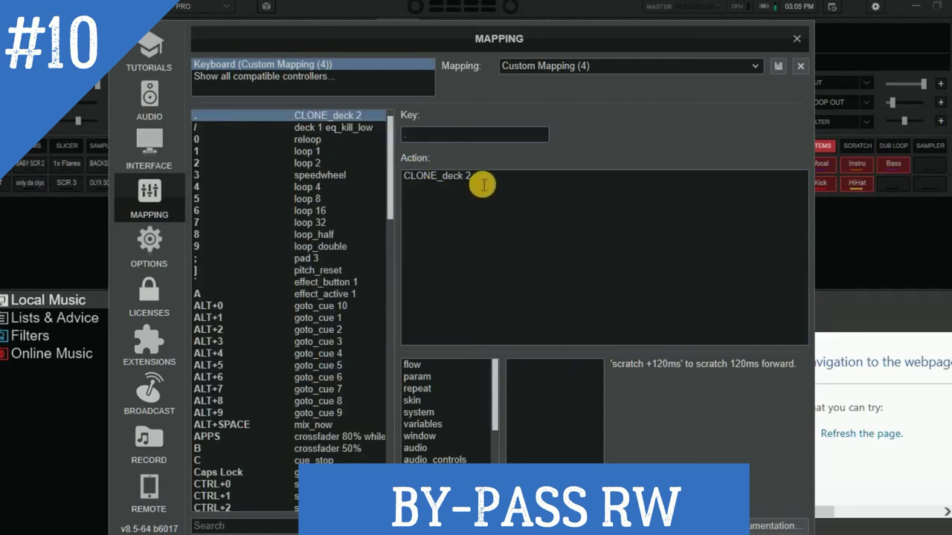
key(comma)
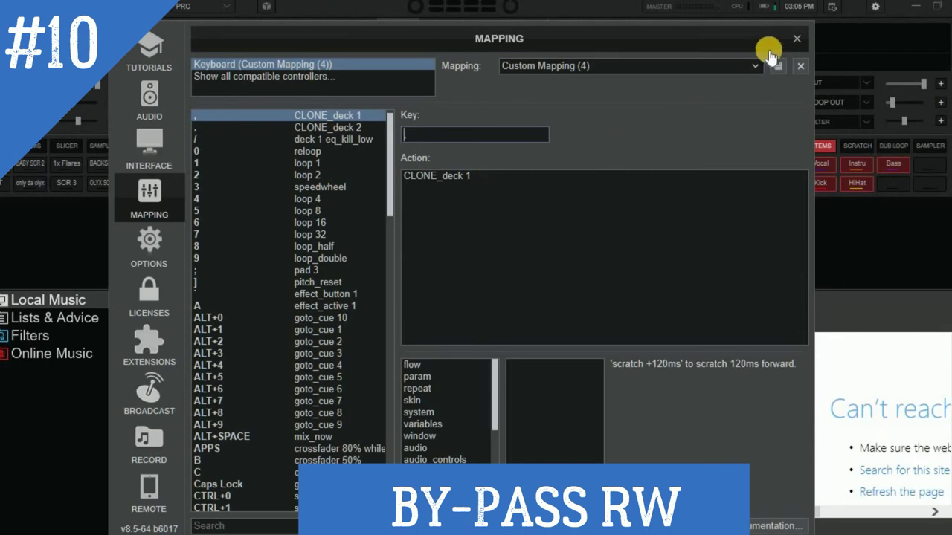
click(794, 38)
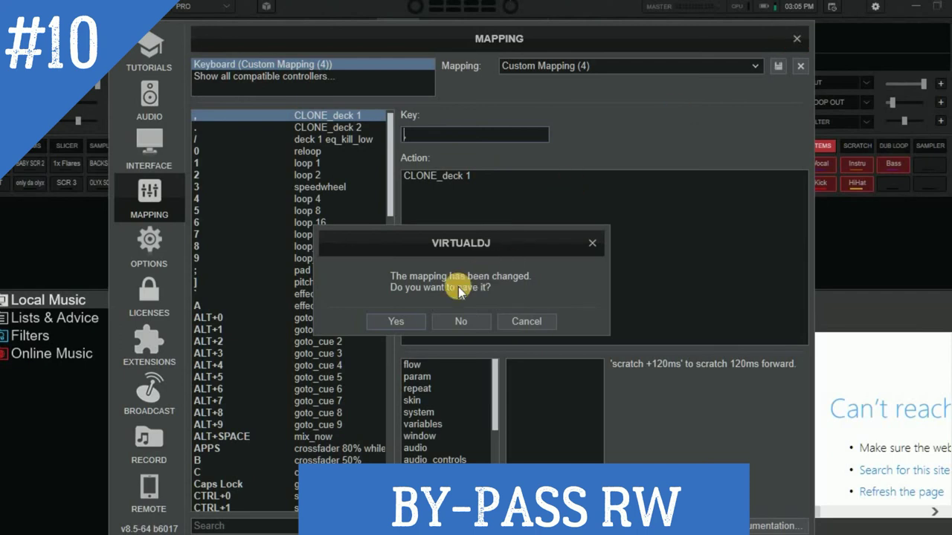
click(448, 323)
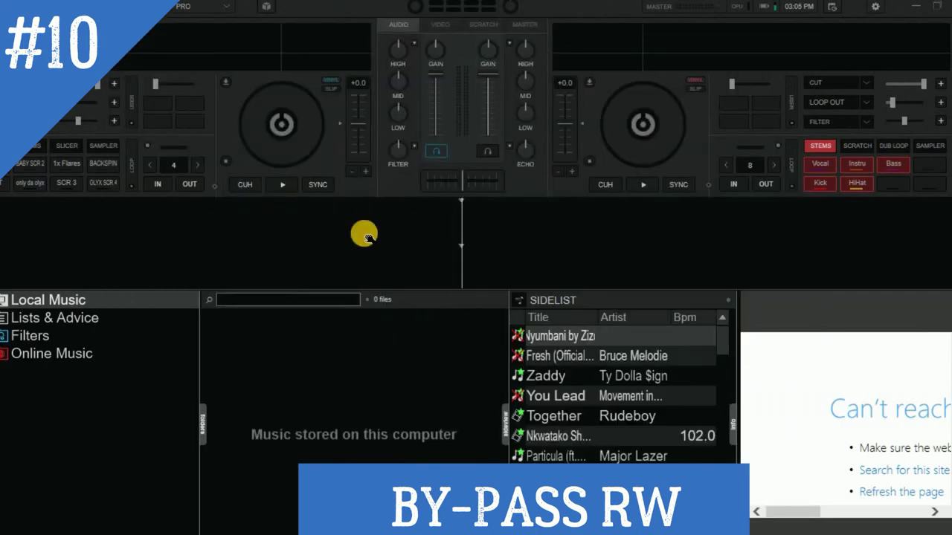
Step: Load the track Zaddy from the sidelist onto the first deck, play it and clone it to the second deck
click(570, 383)
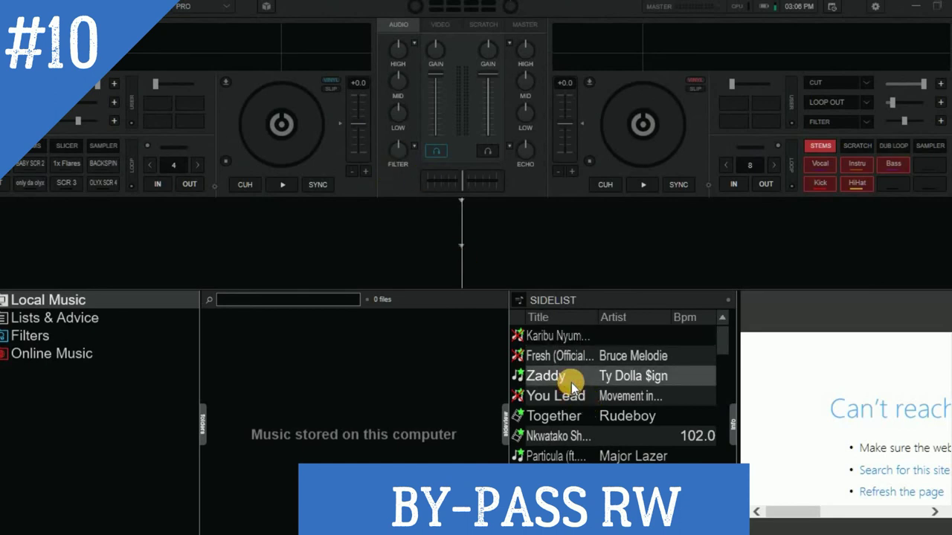
double_click(571, 382)
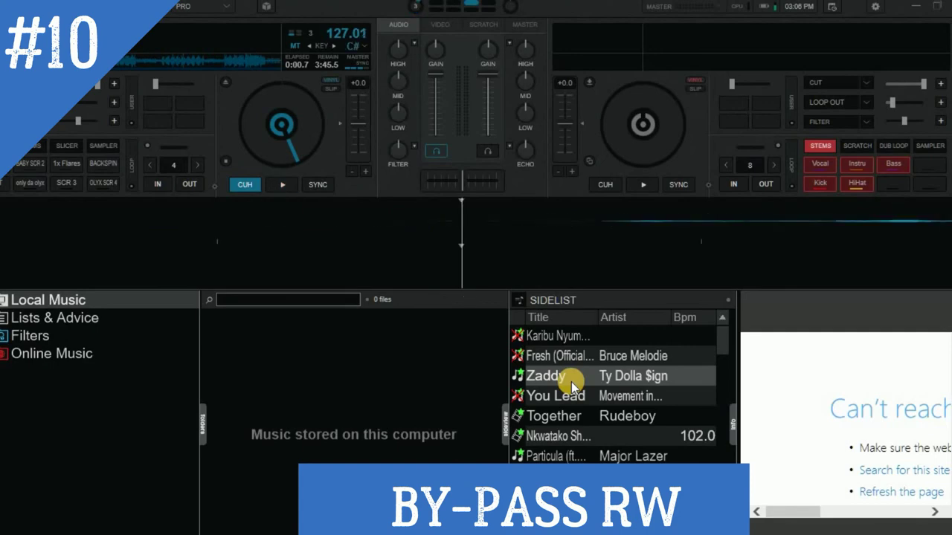
key(space)
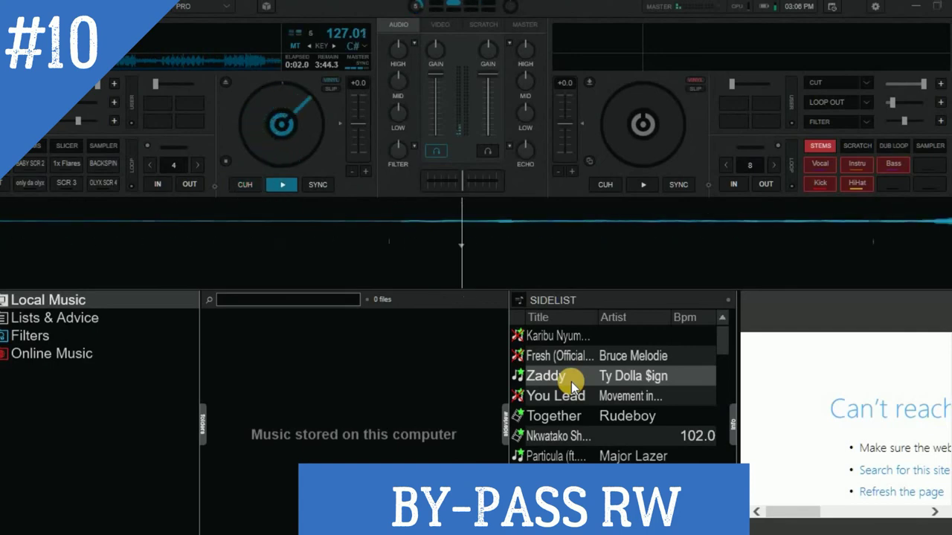
double_click(571, 382)
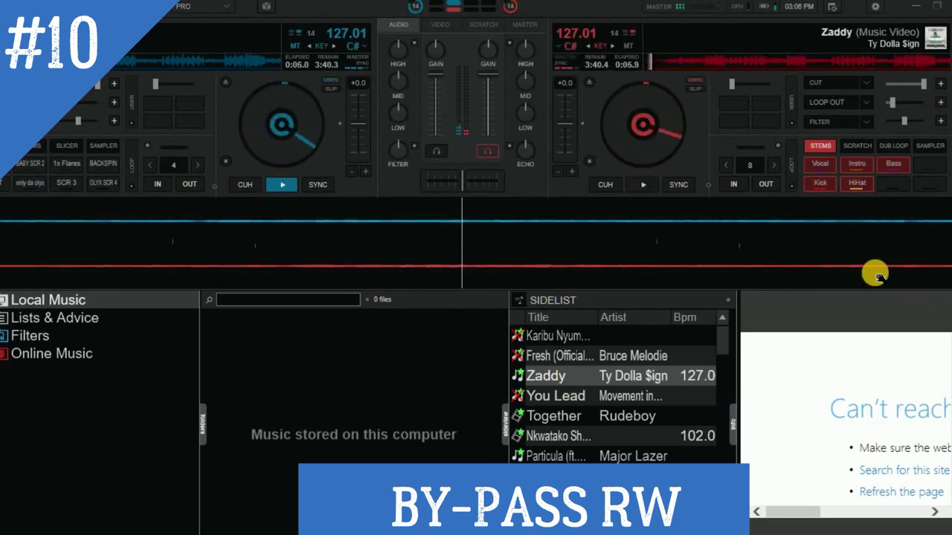
Step: Load Turn Me On (Extended) onto the second deck, play it and clone it to the first deck
double_click(669, 476)
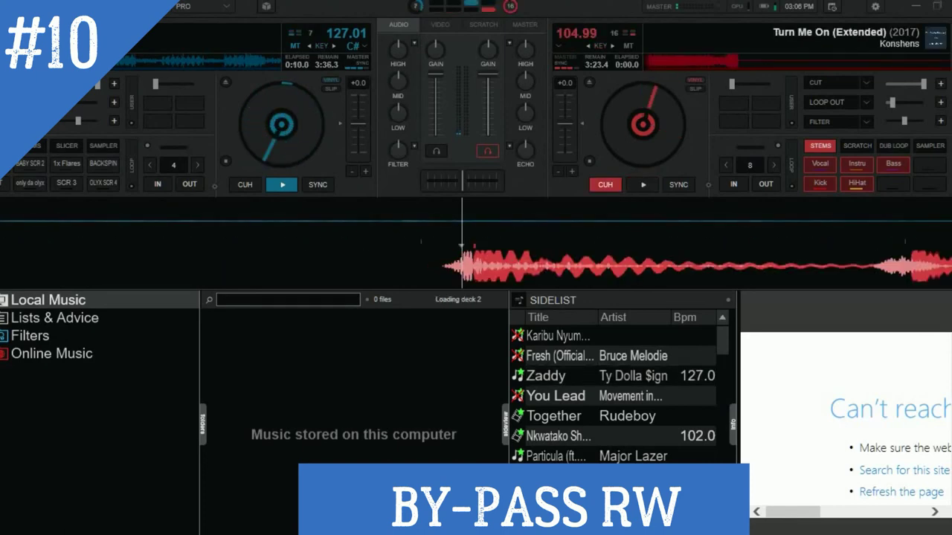
key(space)
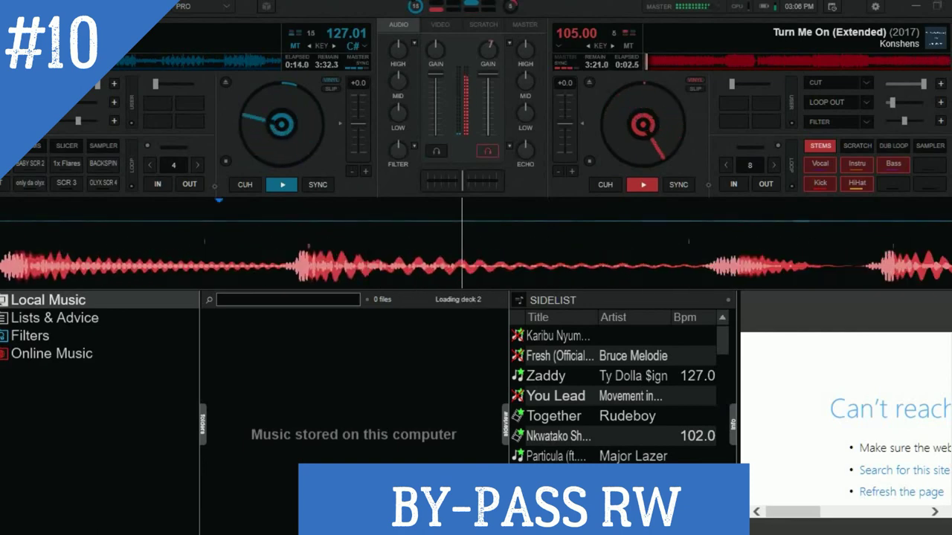
key(space)
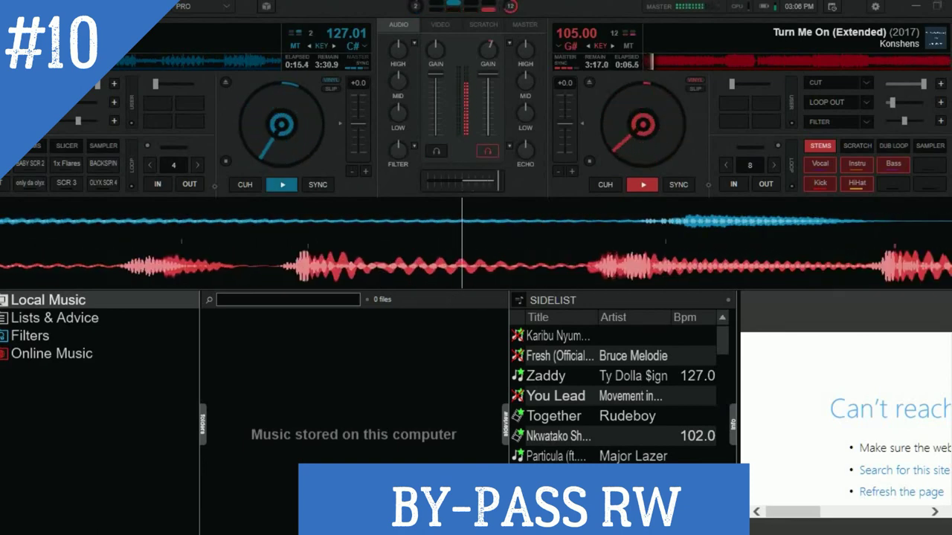
key(ctrl+Left)
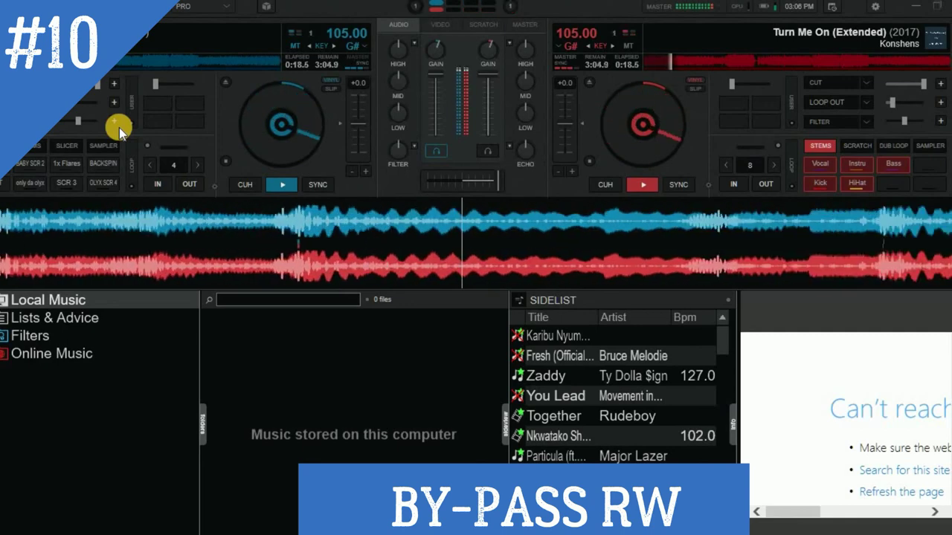
Step: Trigger the Loop Out effect on the second deck and stop playback on both decks
key(e)
key(Tab)
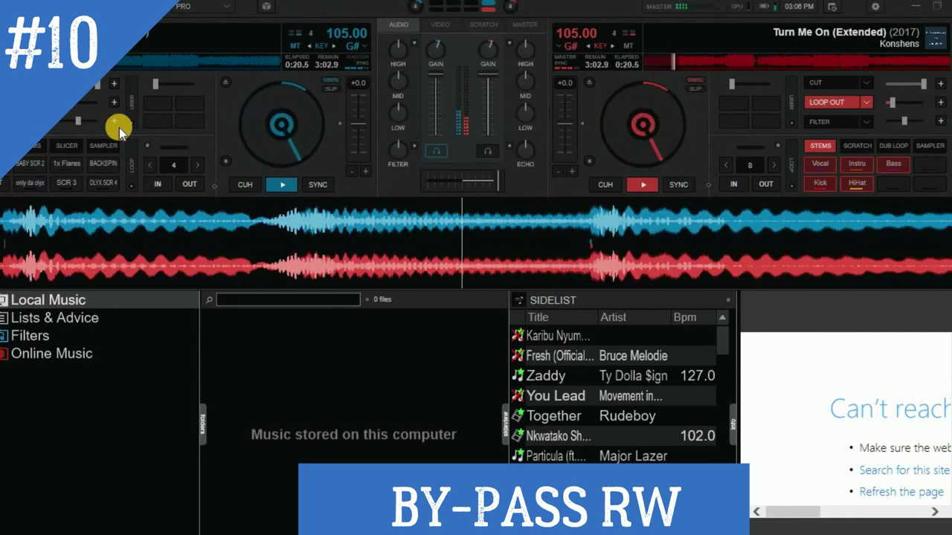
key(space)
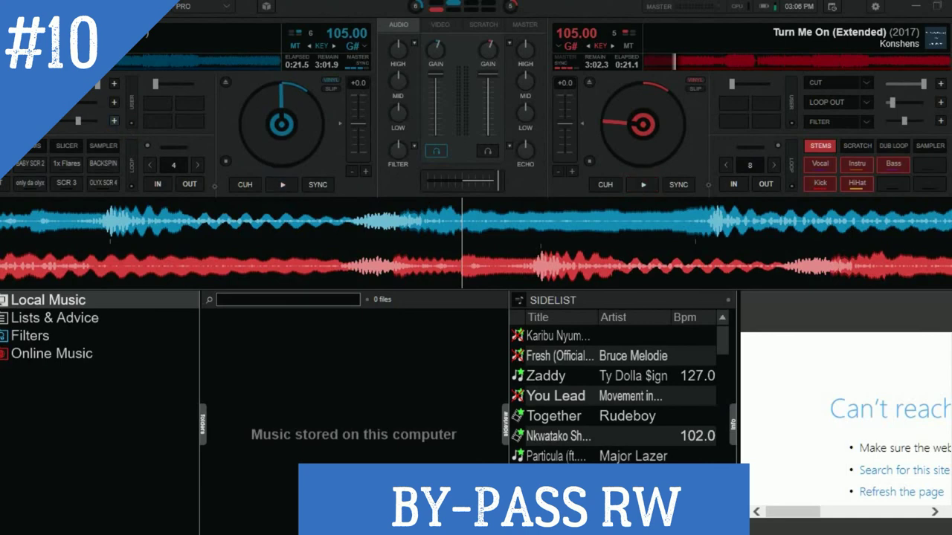
Step: Open the Everything file search, enlarge its window and search for "free youtube"
key(super)
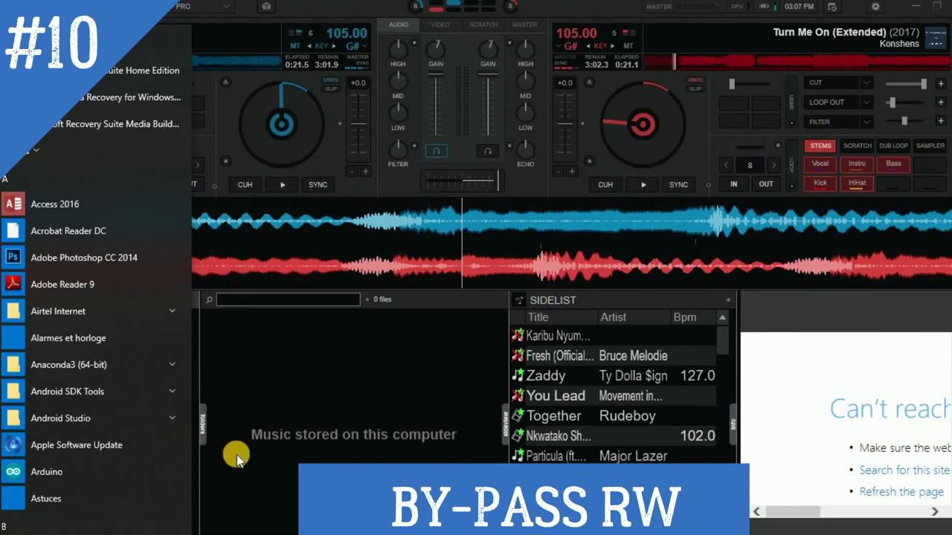
key(super)
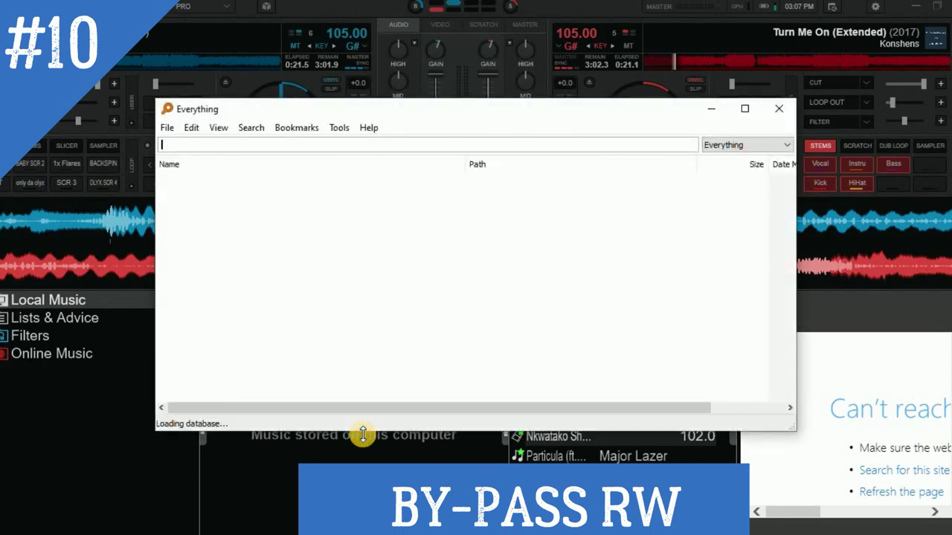
drag(363, 434, 363, 498)
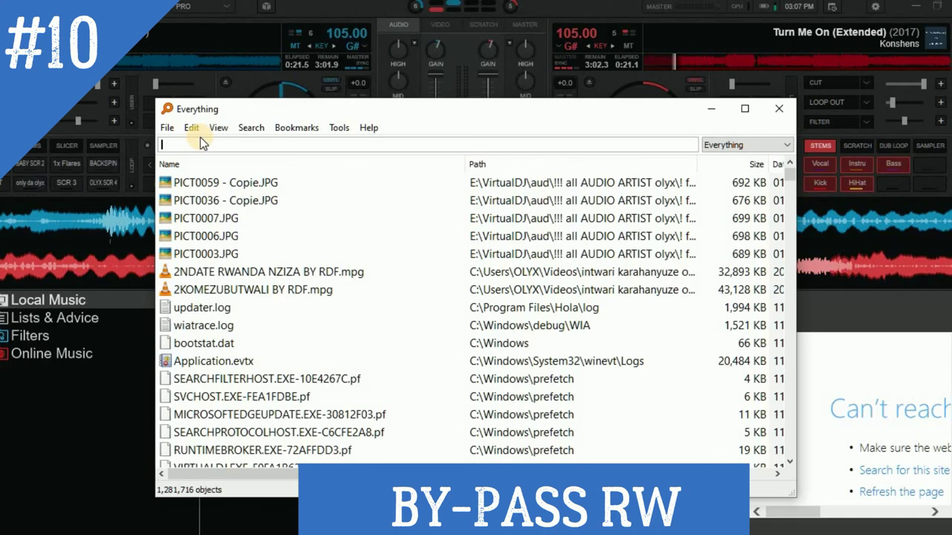
key(Down)
key(Up)
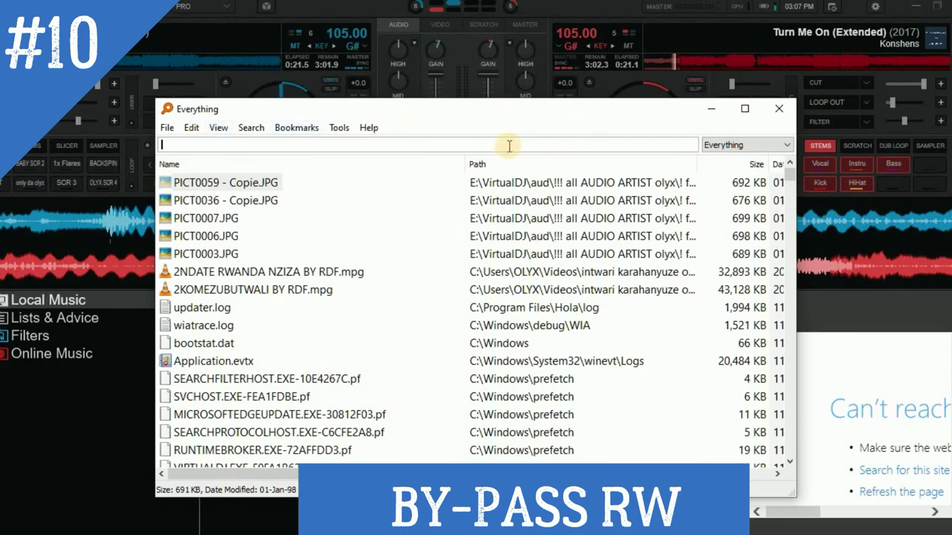
text(free )
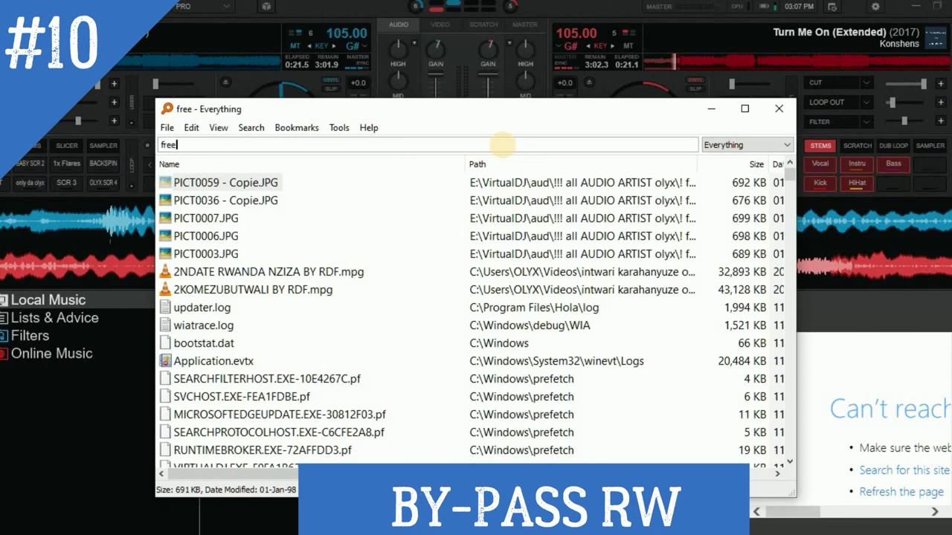
text(youtube)
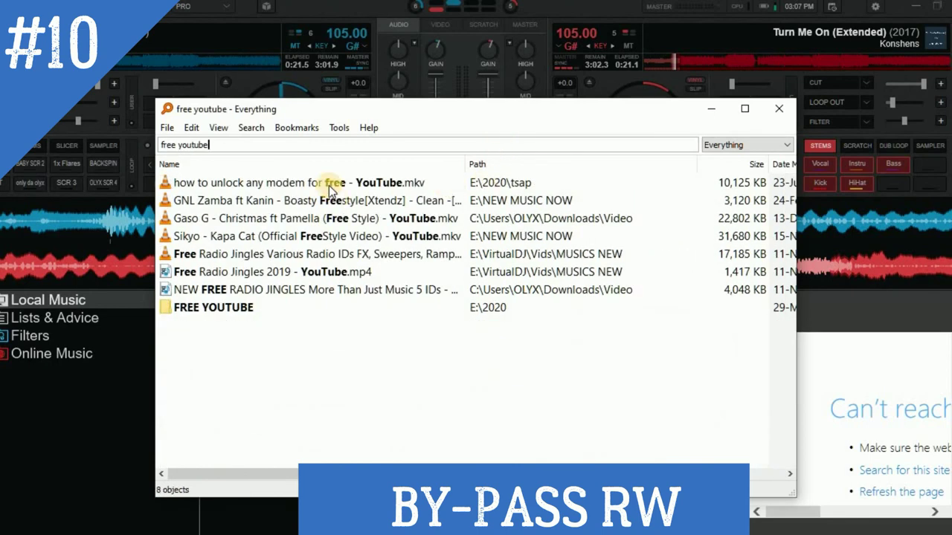
Step: Open the FREE YOUTUBE folder, look through its audio files and load the first track onto the first deck
click(202, 306)
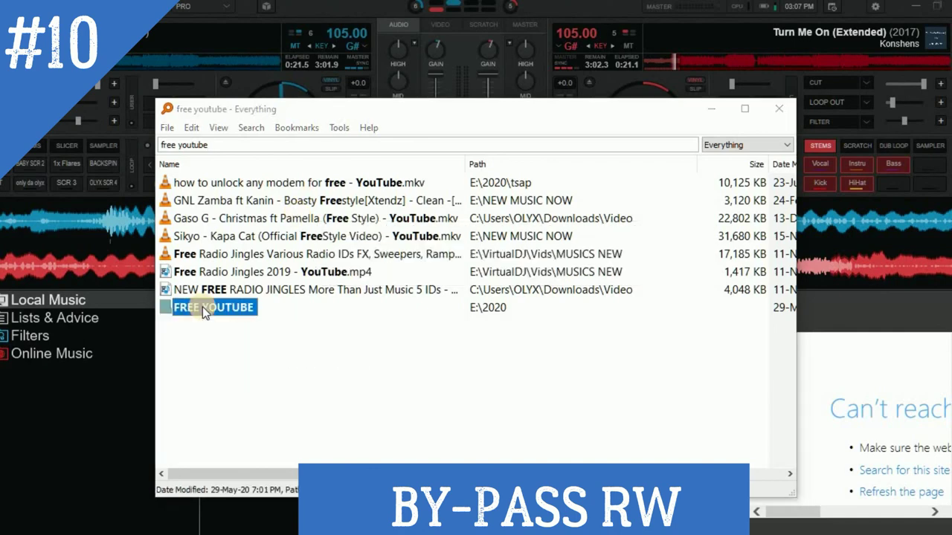
double_click(202, 306)
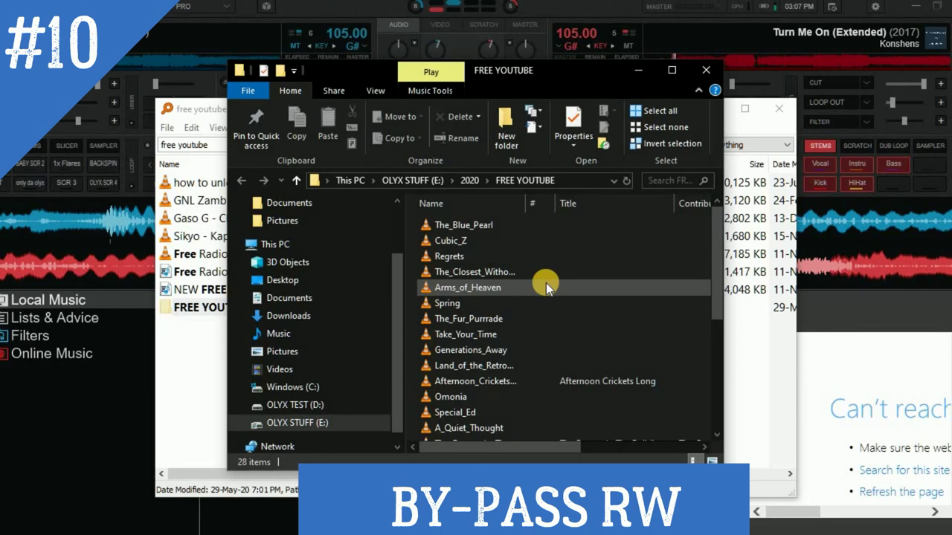
drag(717, 245, 748, 361)
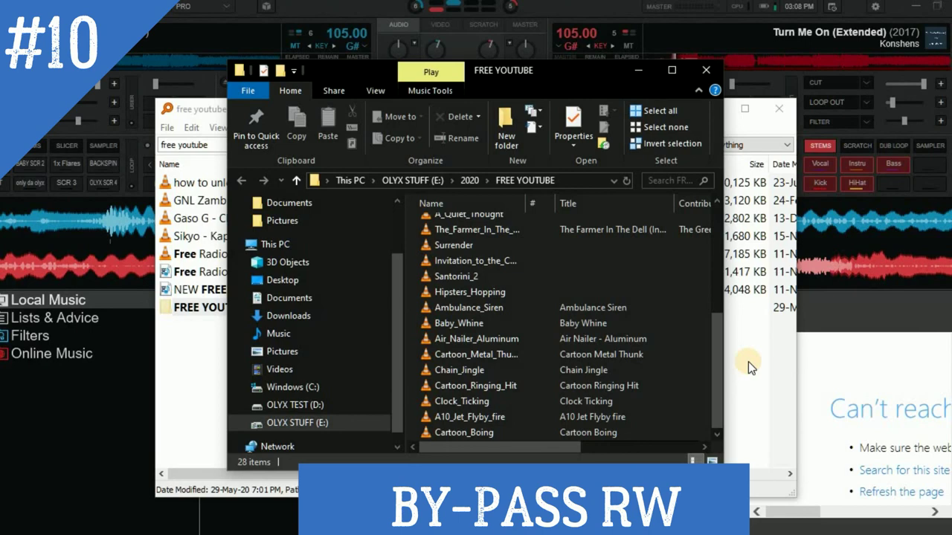
drag(718, 382, 716, 257)
drag(447, 221, 82, 142)
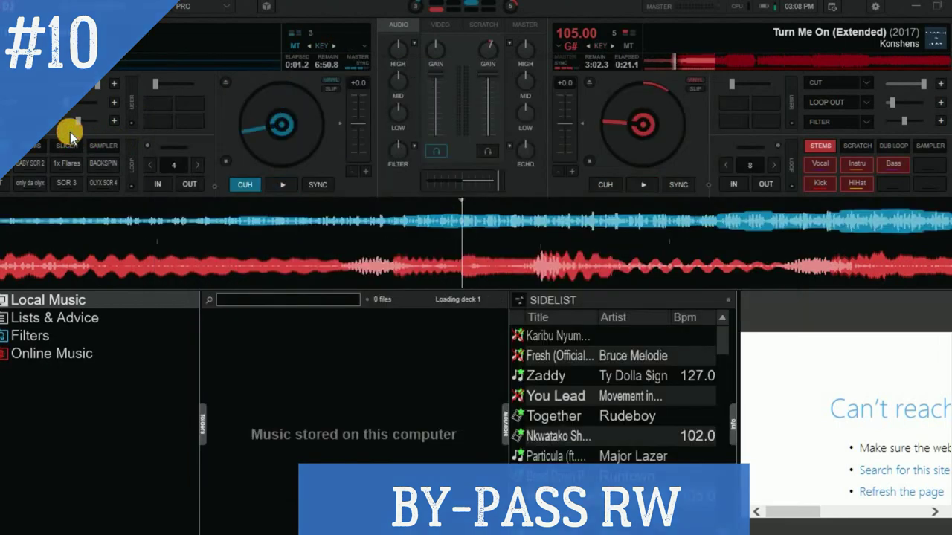
click(85, 209)
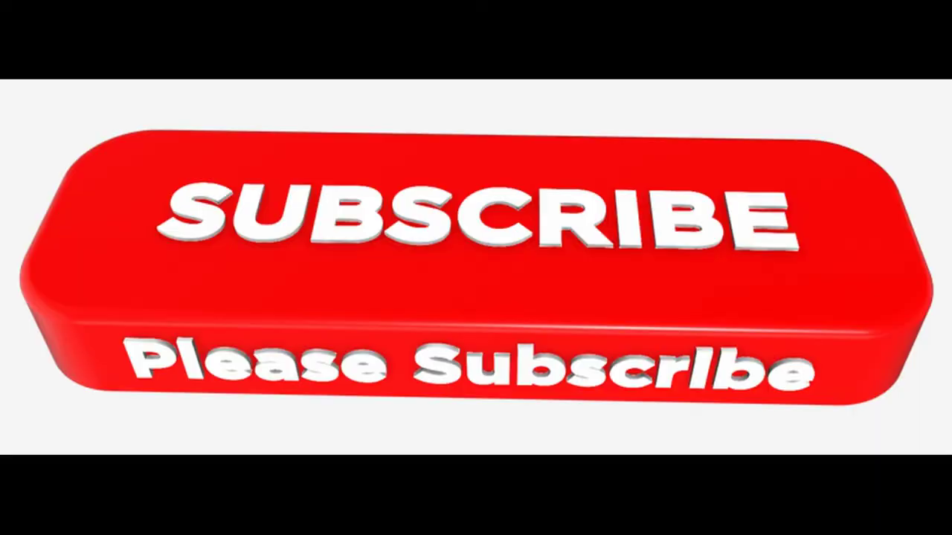